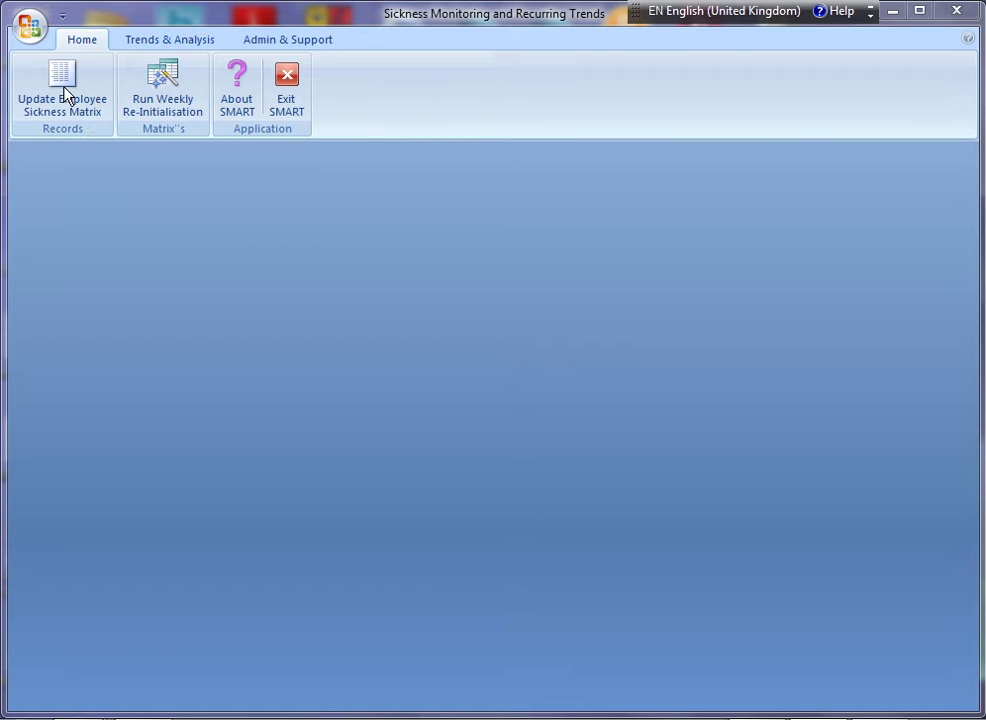
# Open the current sickness matrix and run Initial Setup, dismissing the no-employees error.
pyautogui.click(66, 94)
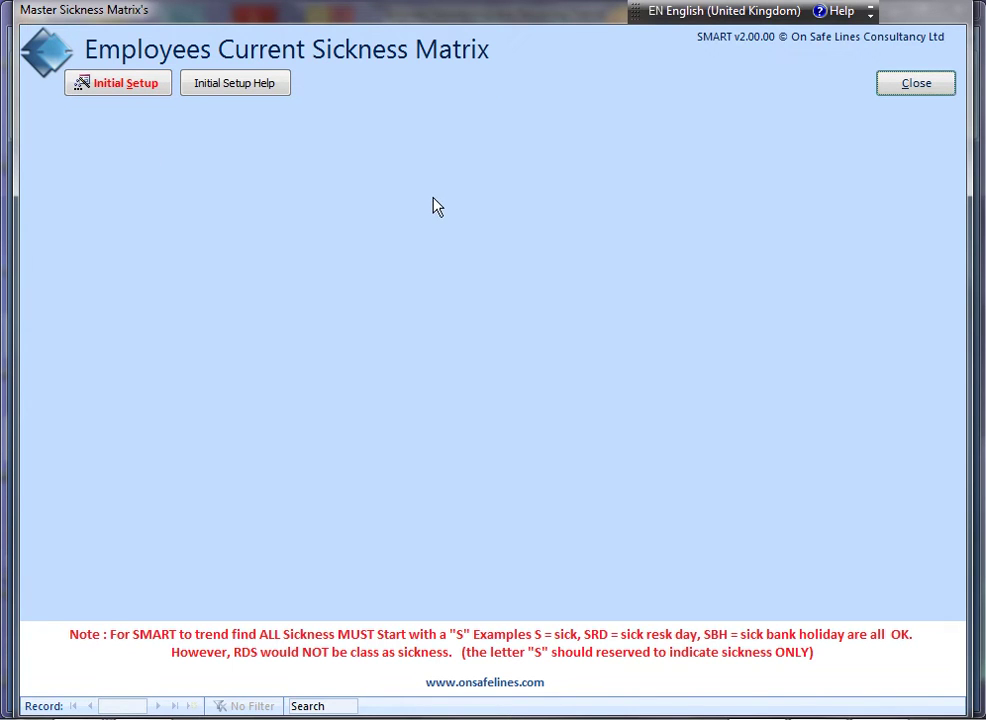
pyautogui.click(130, 95)
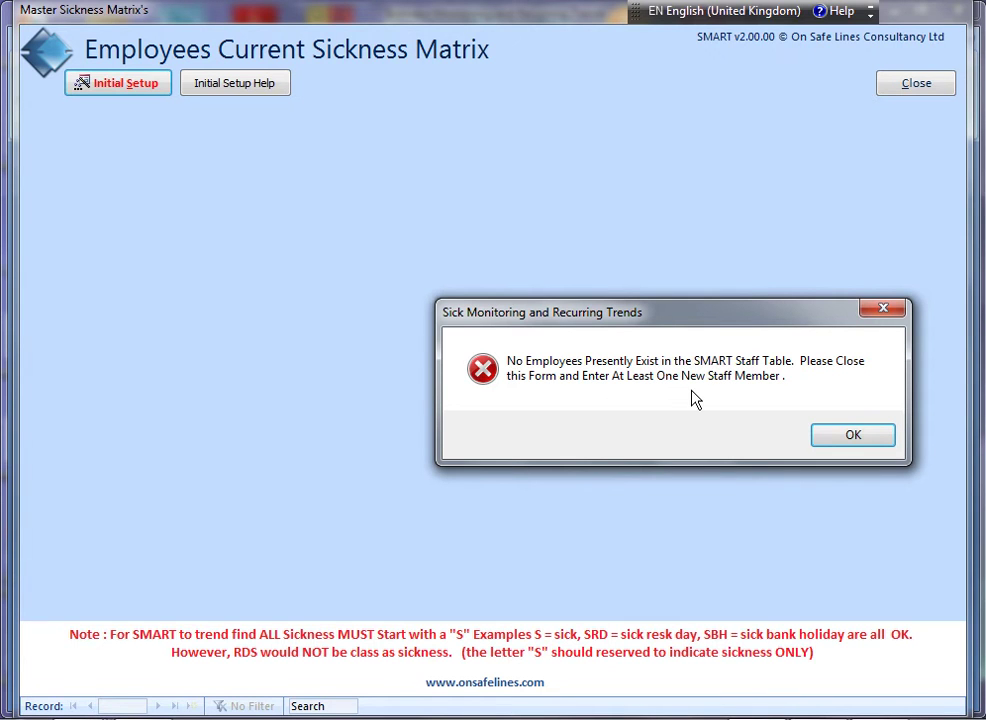
pyautogui.click(847, 440)
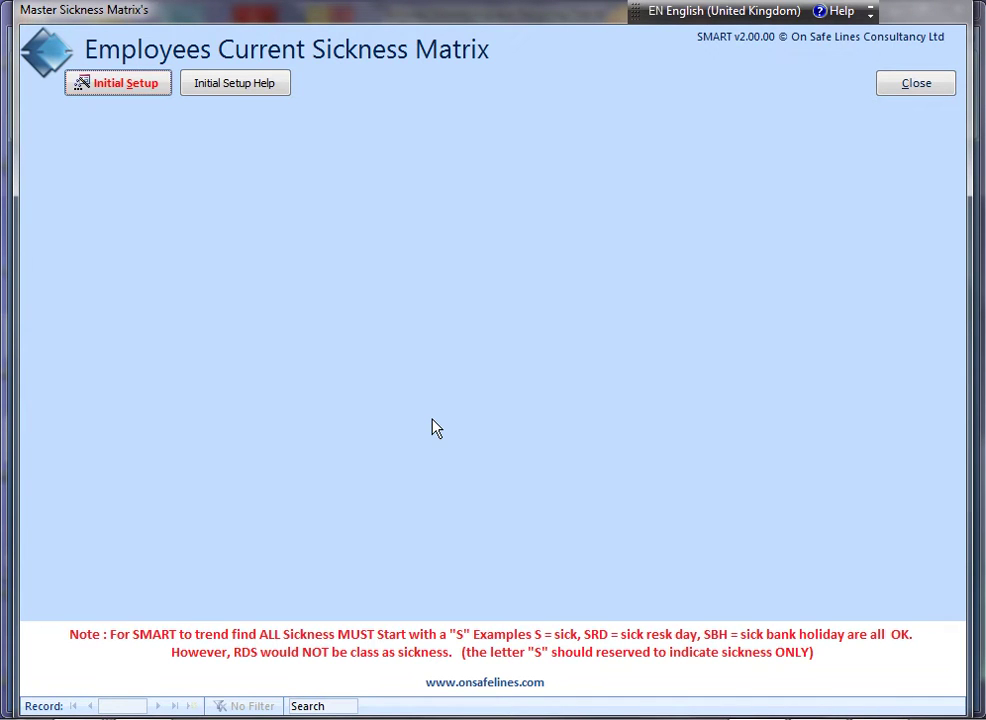
# Close the sickness matrix and start a new record via Admin & Support > Employees > Add New.
pyautogui.click(910, 86)
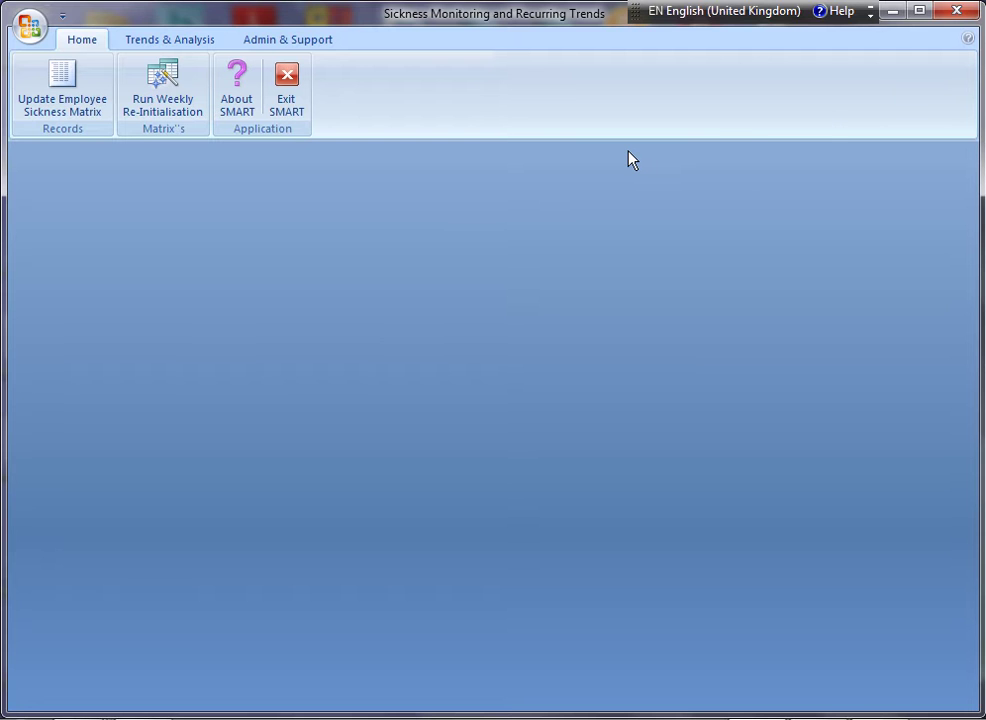
pyautogui.click(292, 44)
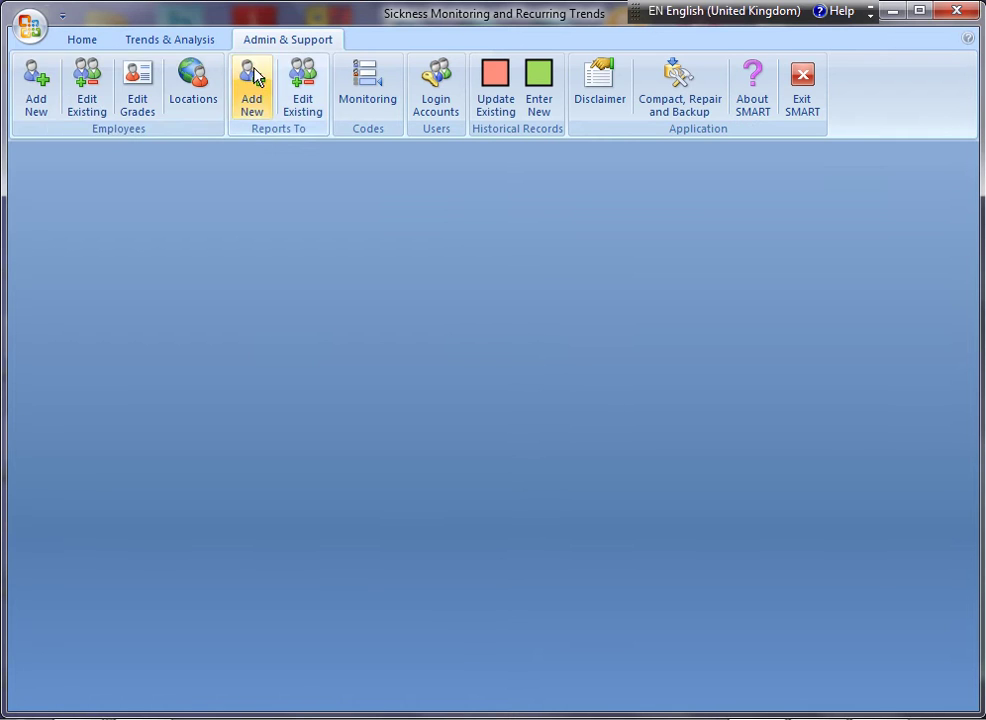
pyautogui.click(36, 95)
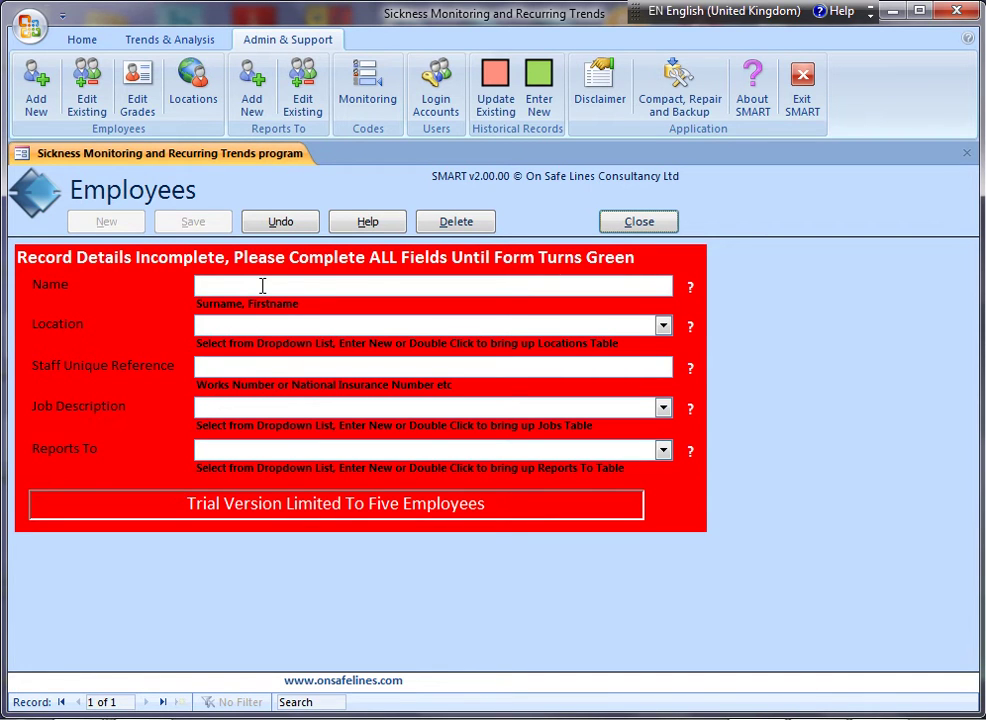
# Enter the employee's full name and set Location to Ramsgate, adding it as a new location.
pyautogui.click(262, 286)
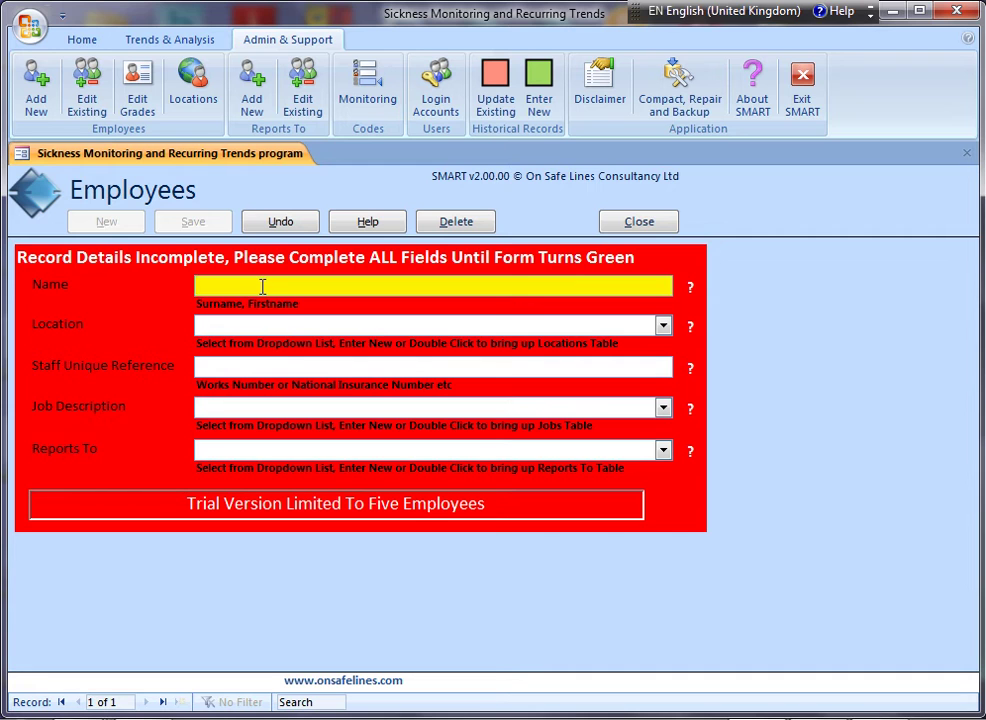
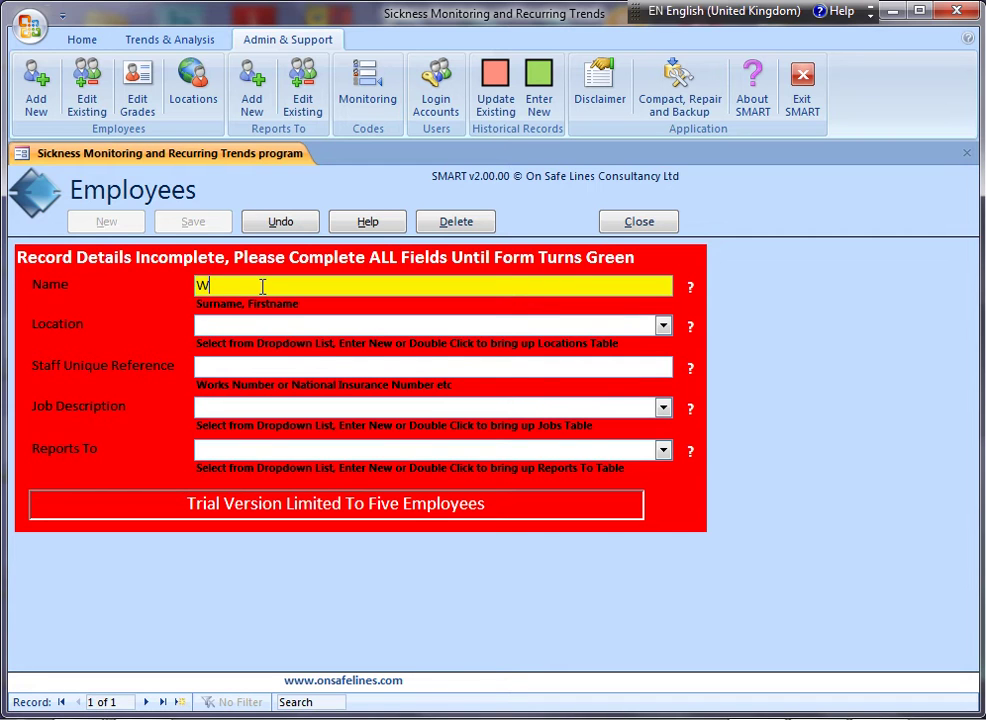
pyautogui.press('Tab')
pyautogui.write('Ramsgate')
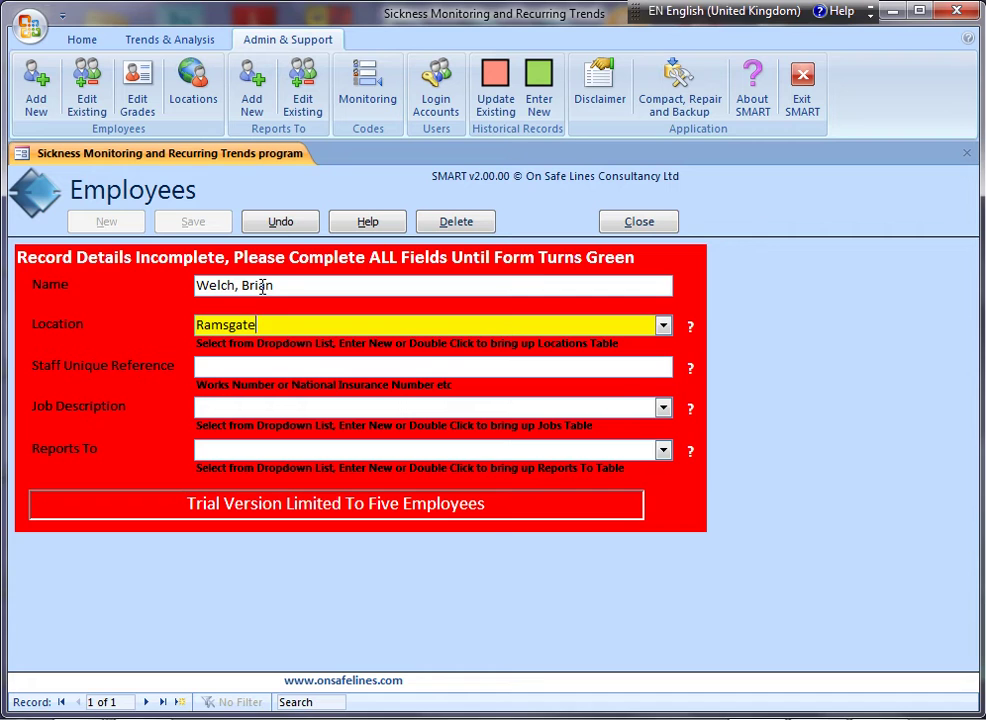
pyautogui.press('Tab')
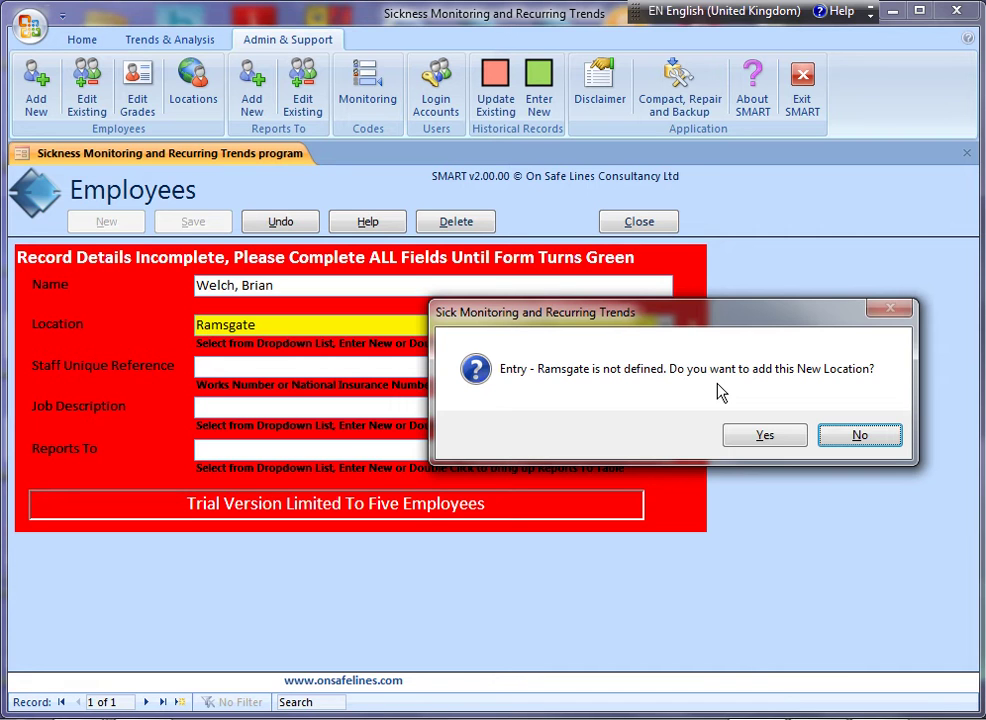
pyautogui.click(765, 437)
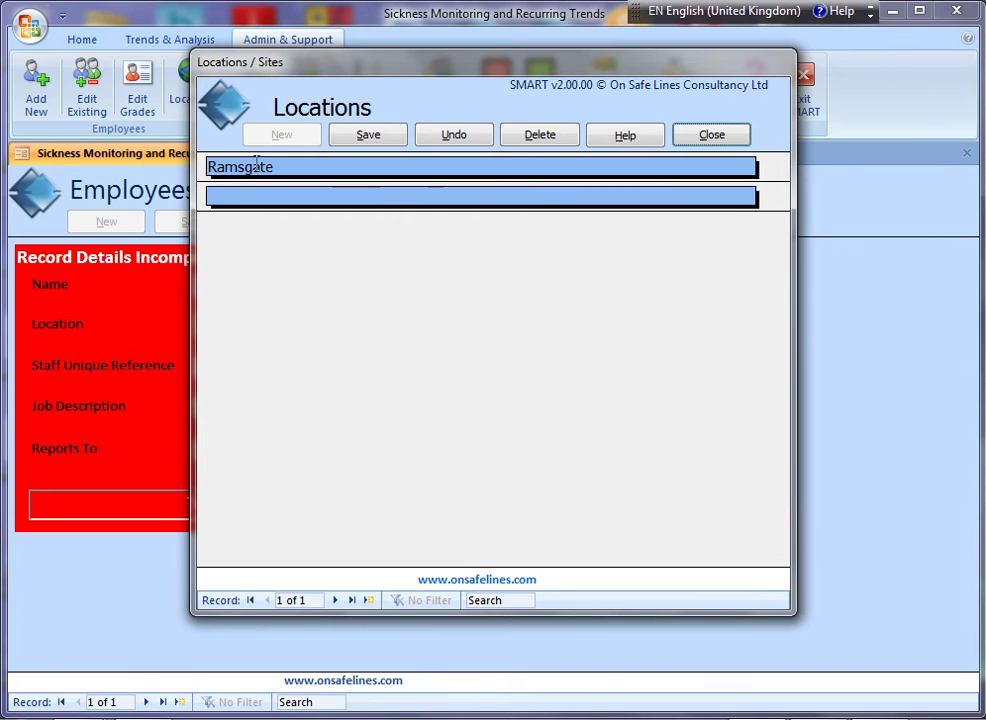
pyautogui.click(711, 137)
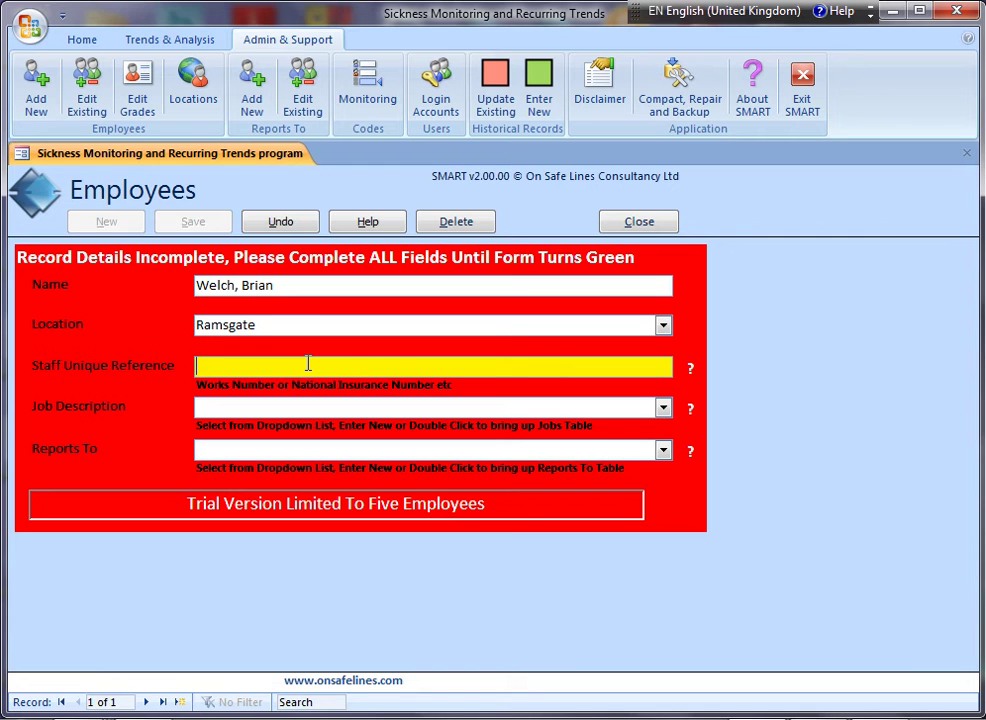
# Enter a staff reference and set Job Description to QHSE Consultant, adding it as a new grade.
pyautogui.write('001')
pyautogui.press('Tab')
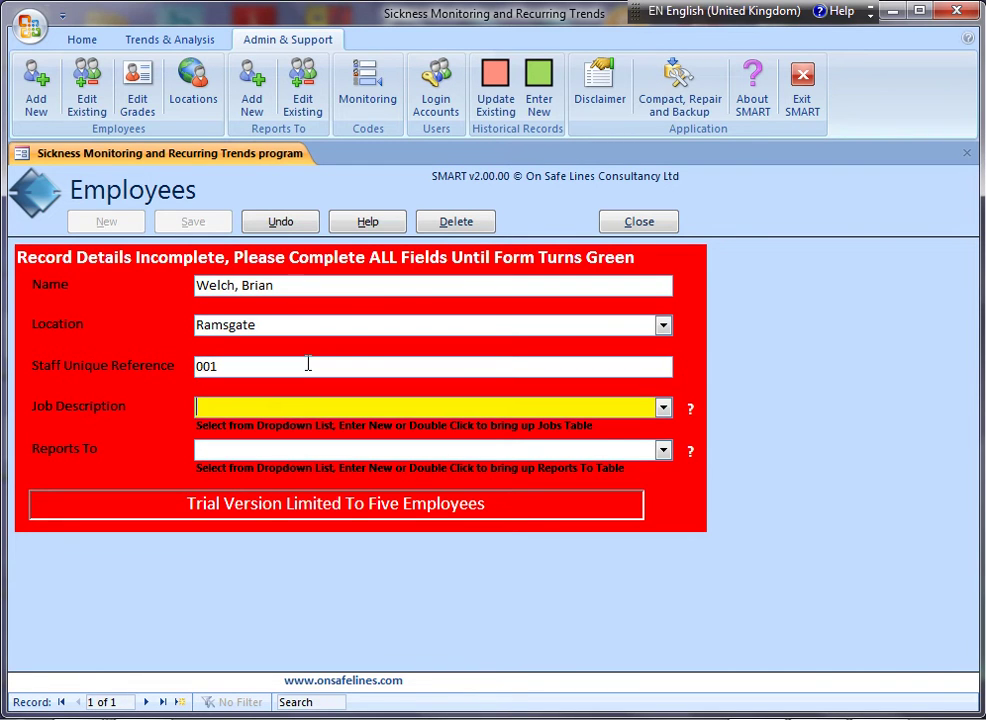
pyautogui.write('QHSE Consultant')
pyautogui.press('Return')
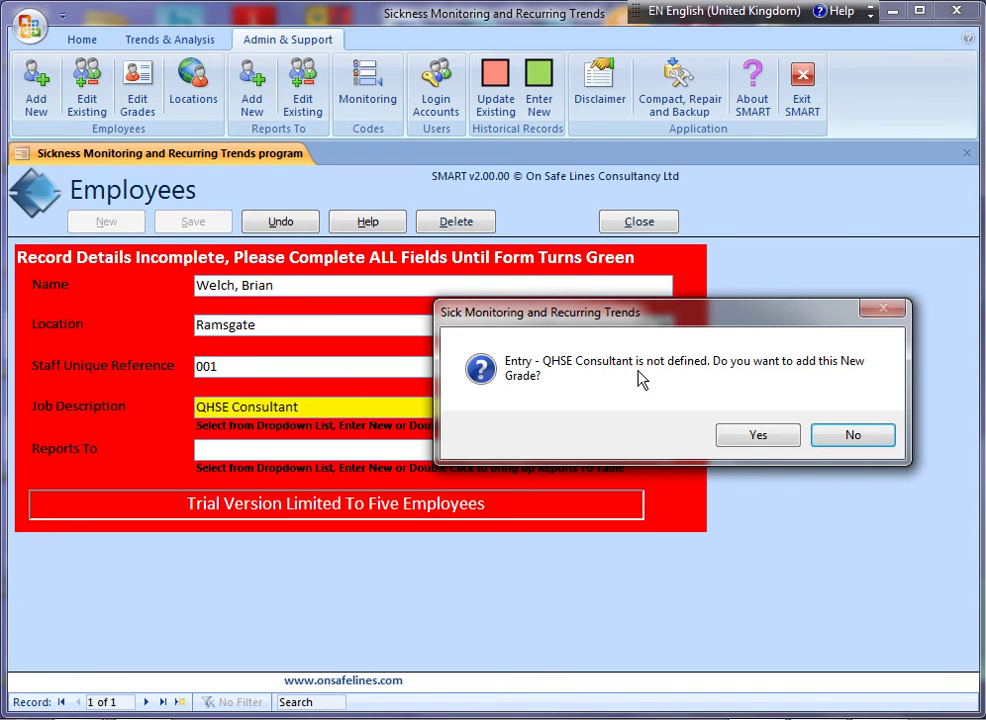
pyautogui.click(750, 438)
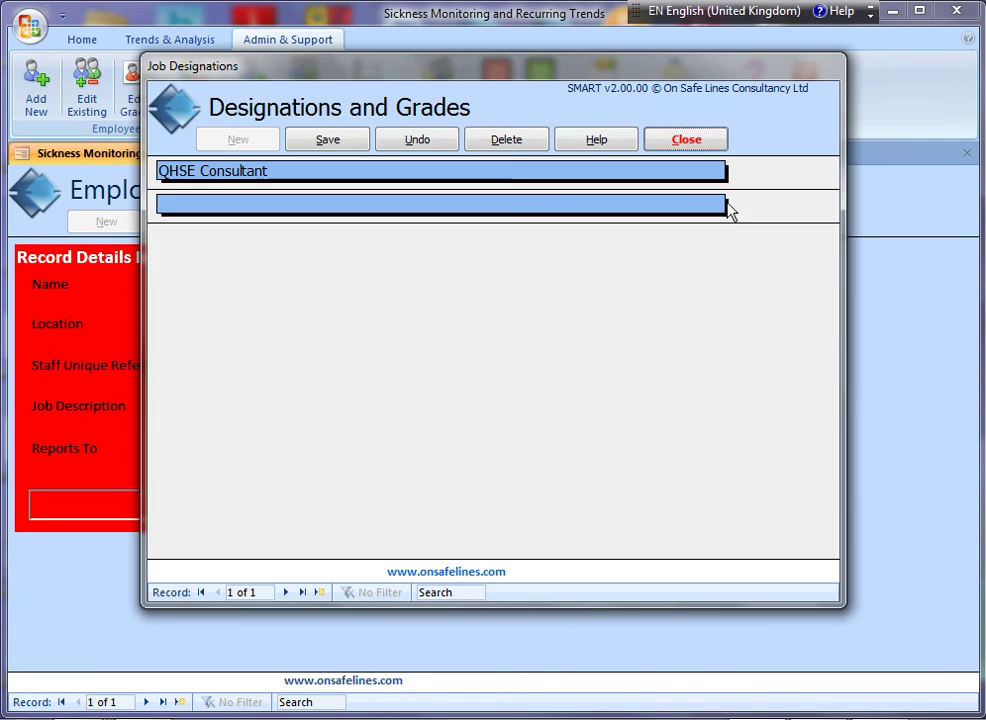
pyautogui.click(700, 148)
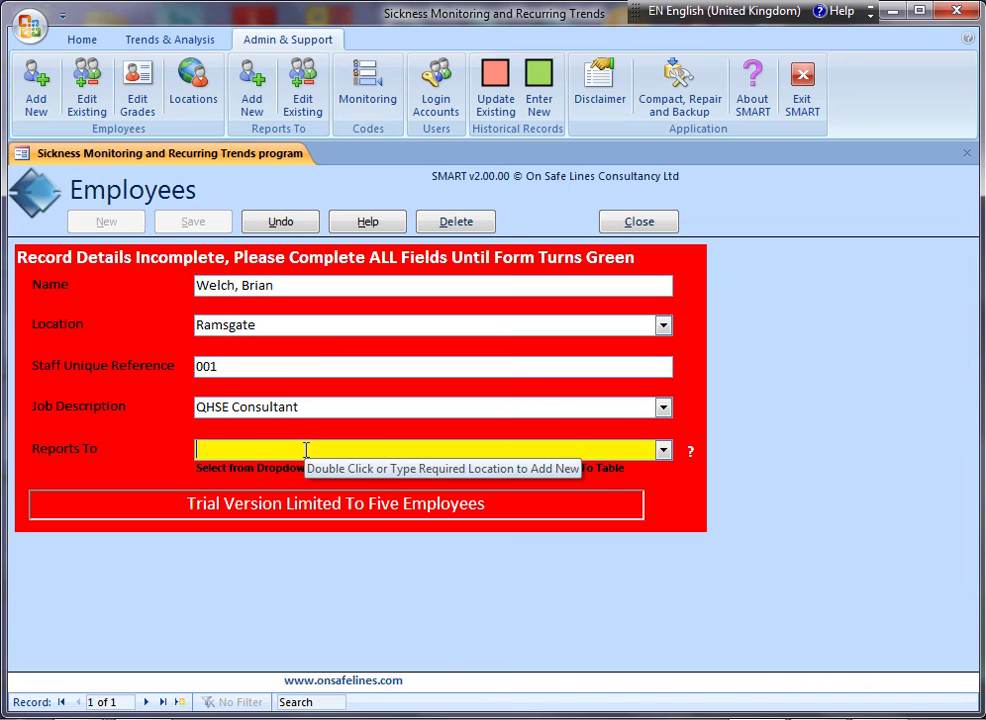
# Set Reports To to QHSE Director, confirming it as a new manager entry.
pyautogui.write('QHSE ')
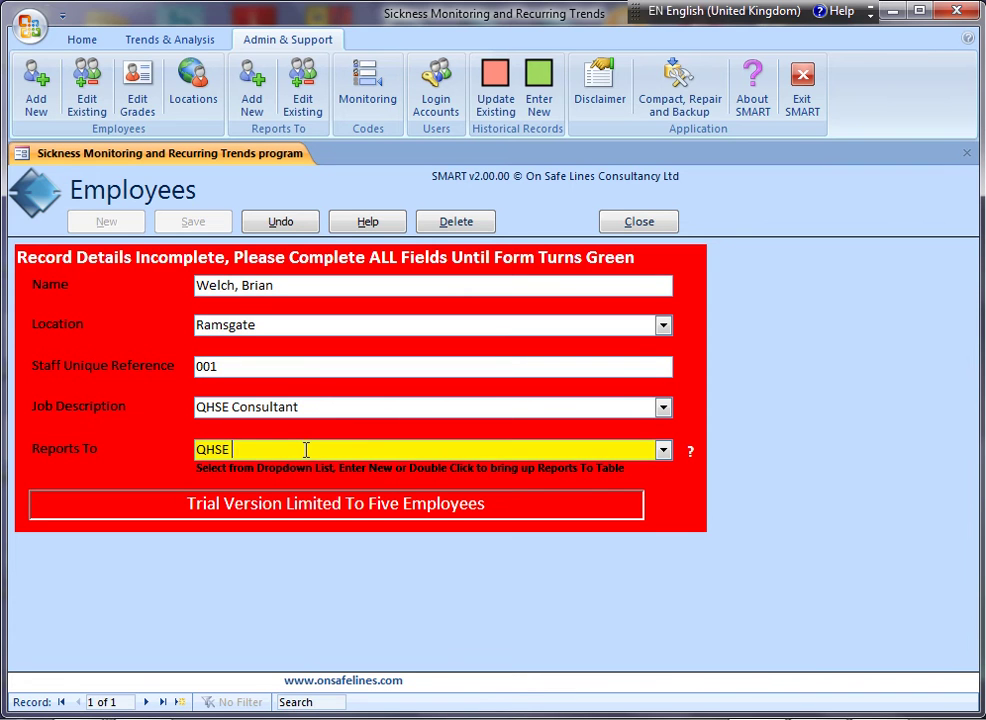
pyautogui.write('Director')
pyautogui.press('Return')
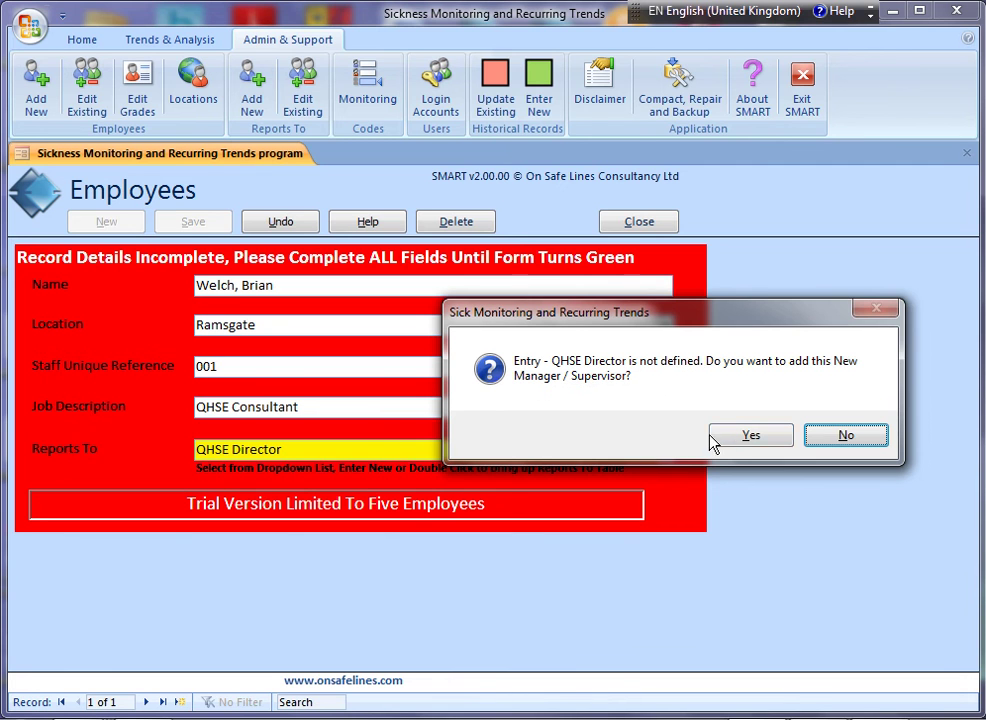
pyautogui.click(745, 445)
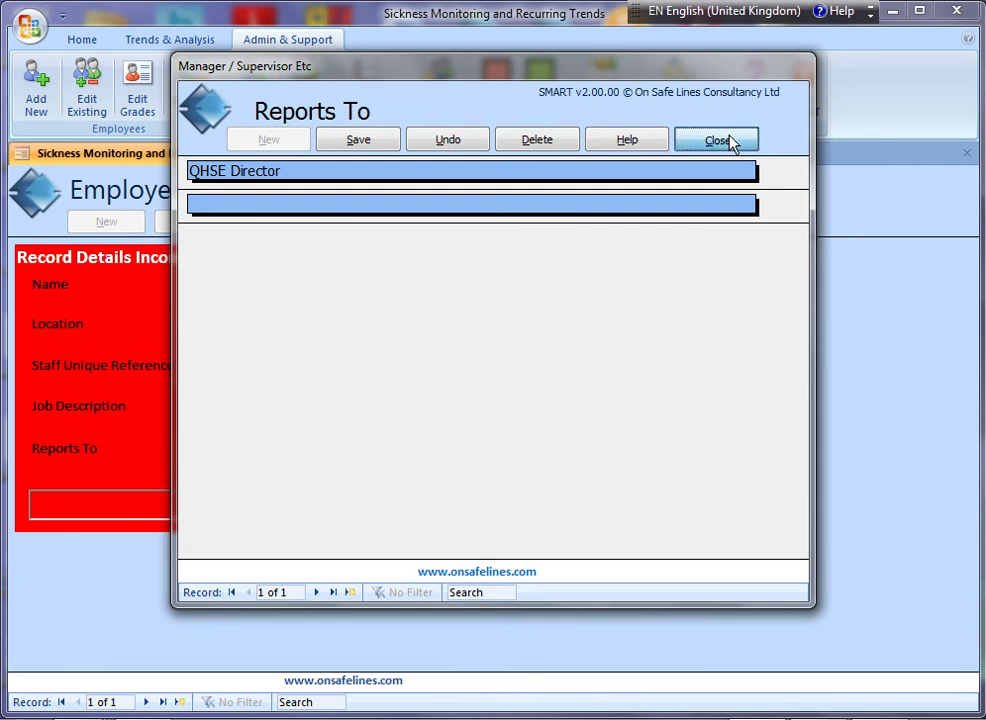
pyautogui.click(733, 142)
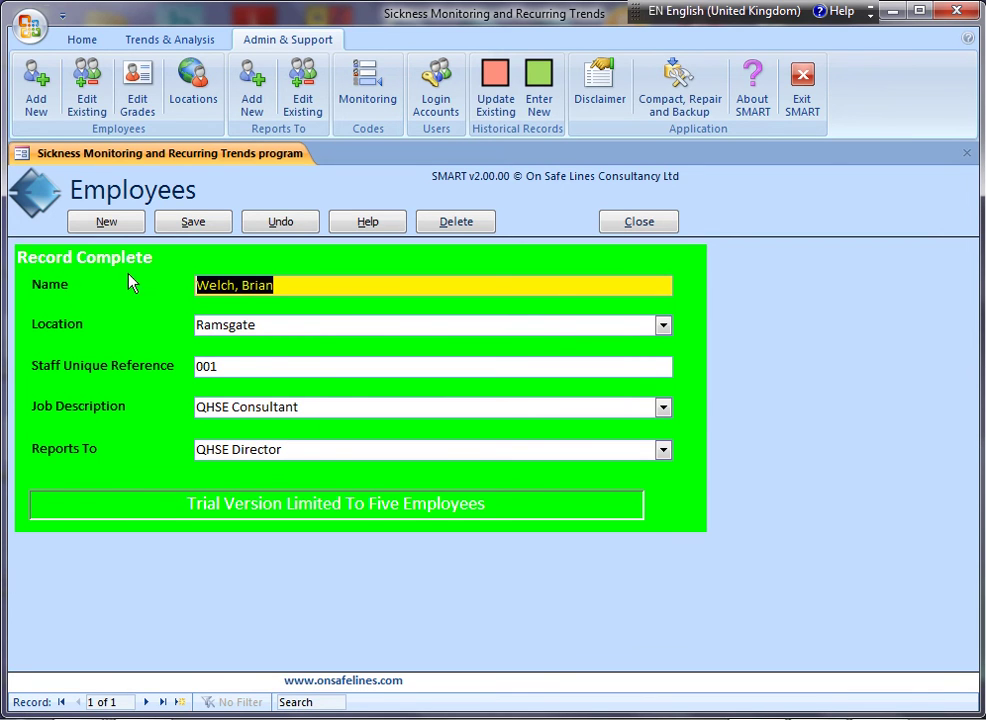
# Close the Employees form and open the Employee Sickness Matrix from the Home tab.
pyautogui.click(640, 224)
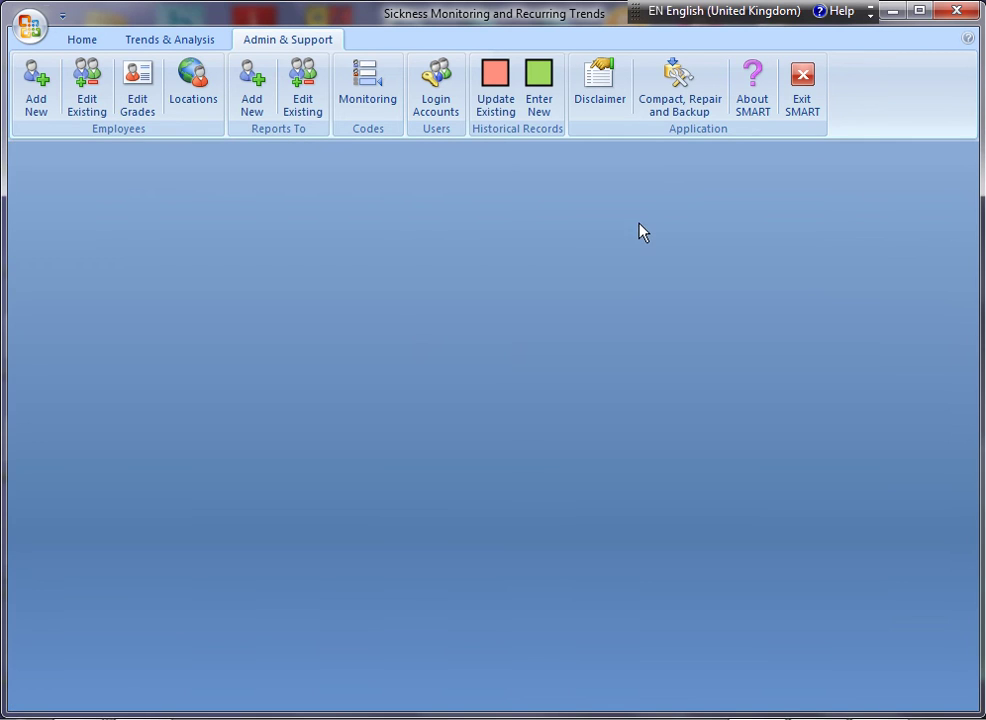
pyautogui.click(95, 40)
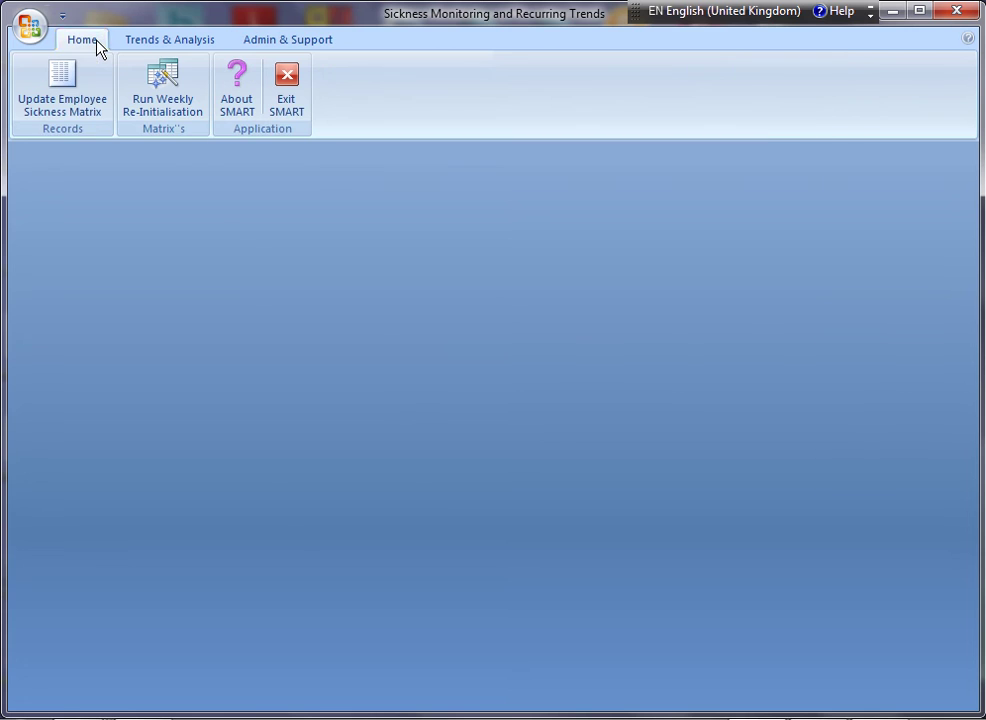
pyautogui.click(60, 84)
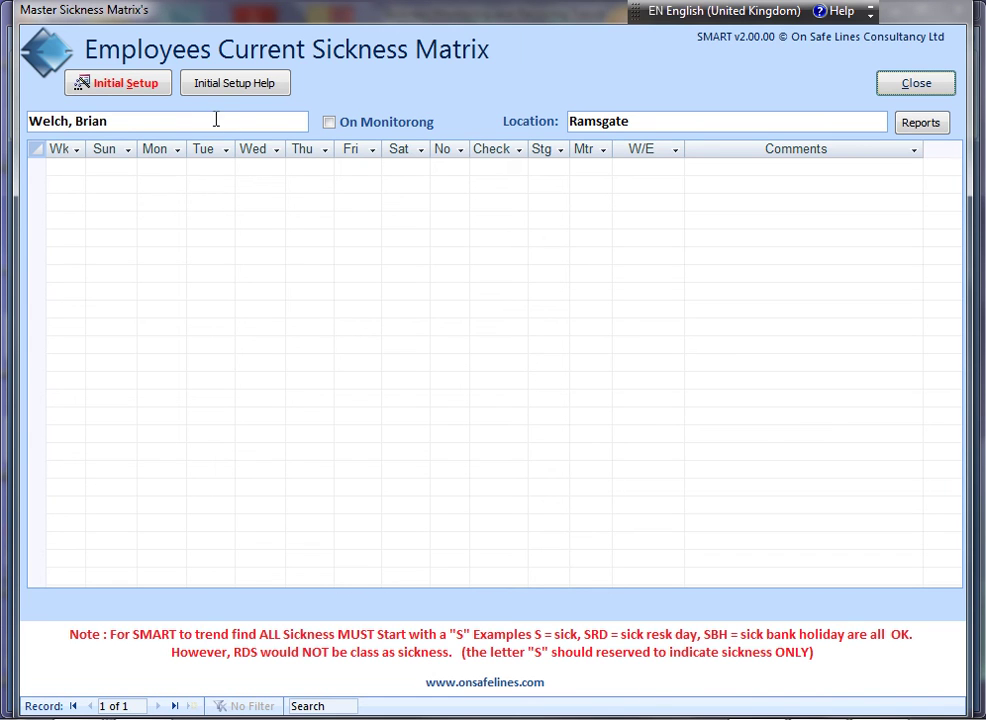
# Run Initial Setup, agree to produce the matrices, and acknowledge the initialisation message.
pyautogui.click(139, 88)
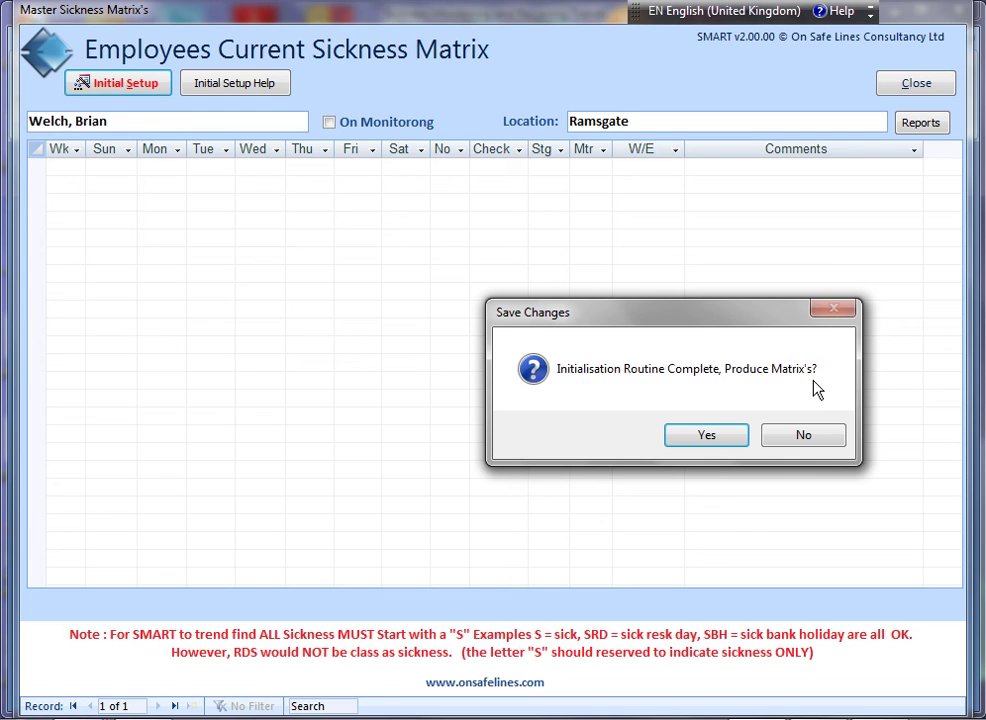
pyautogui.click(703, 438)
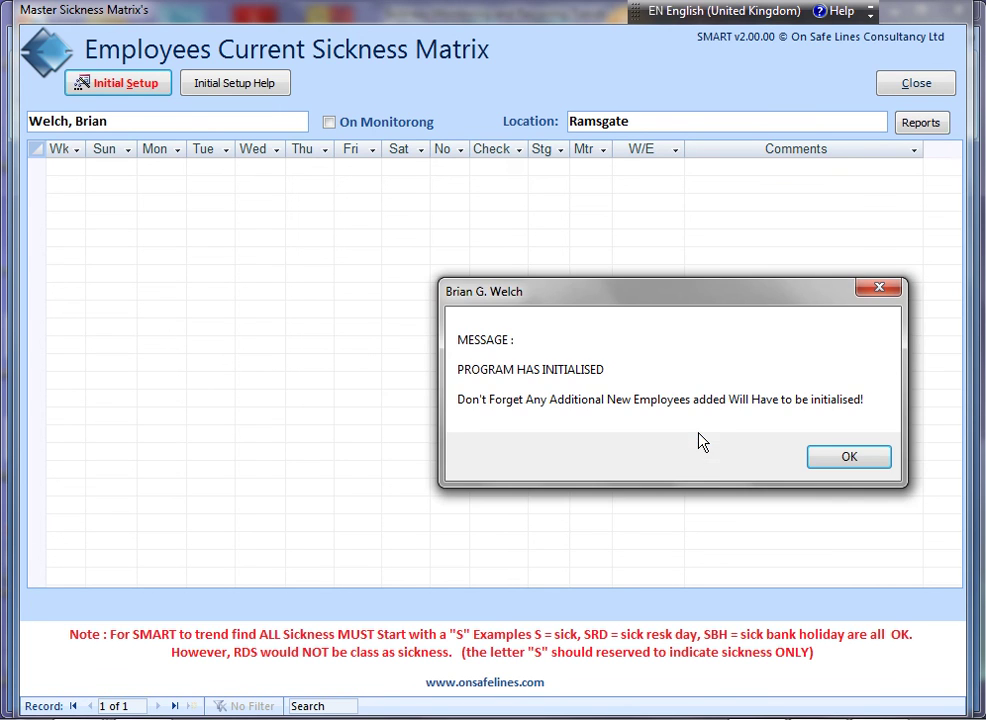
pyautogui.click(846, 458)
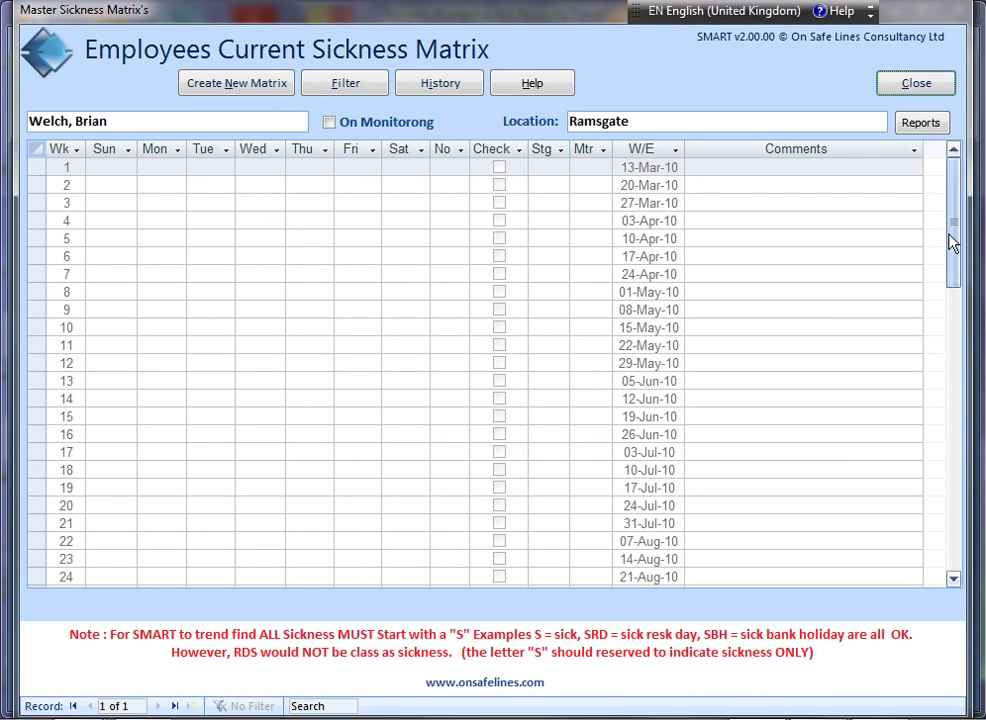
pyautogui.moveTo(952, 220); pyautogui.dragTo(940, 455)
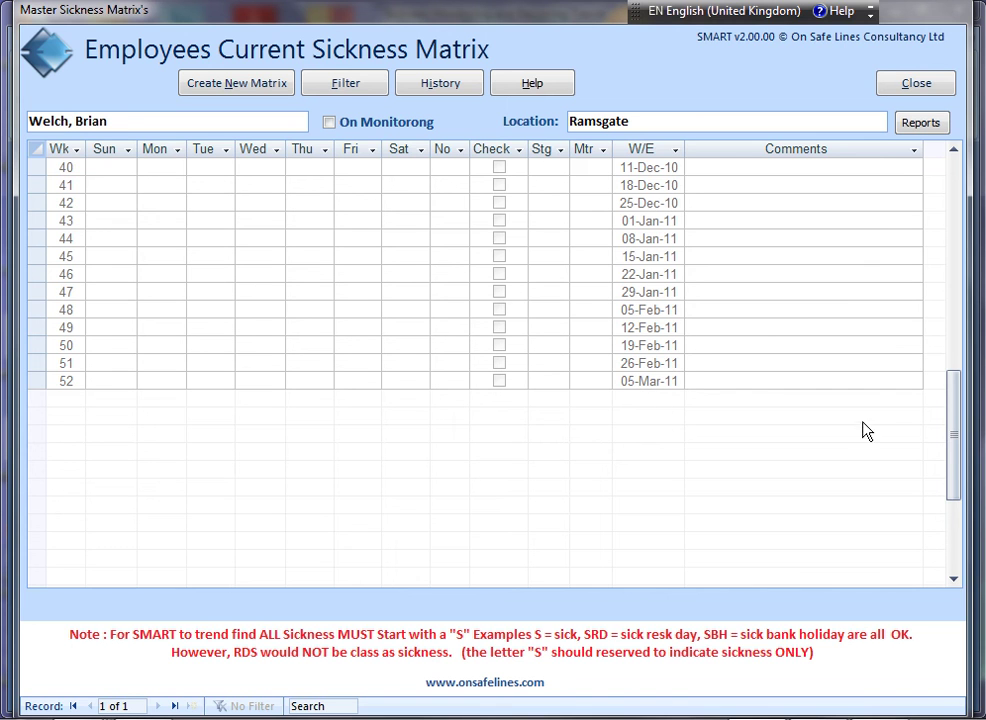
pyautogui.moveTo(952, 457); pyautogui.dragTo(960, 205)
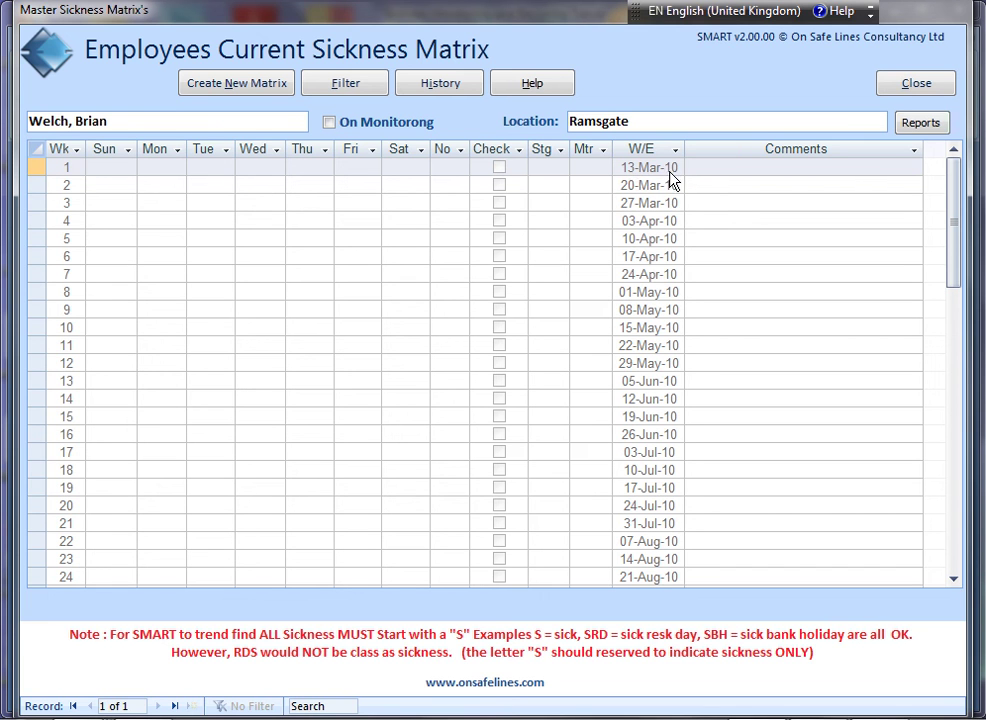
pyautogui.moveTo(955, 226)
pyautogui.mouseDown()
pyautogui.moveTo(937, 398)
pyautogui.moveTo(953, 433)
pyautogui.moveTo(952, 245)
pyautogui.mouseUp()
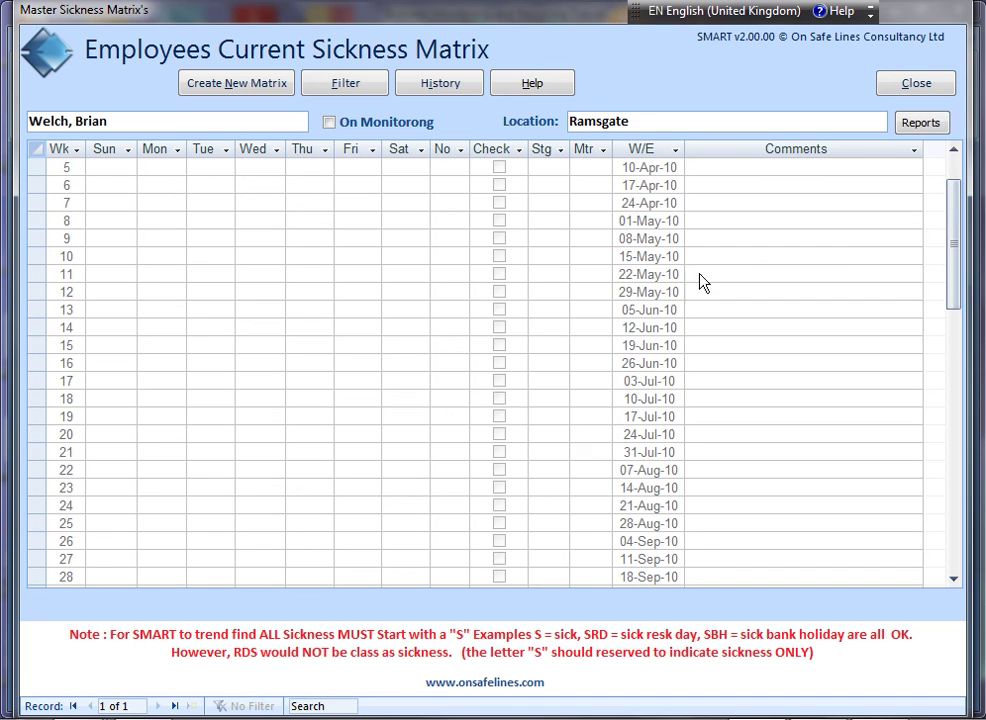
# Mark sickness S on Monday of week 10 and Wednesday and Thursday of week 14.
pyautogui.click(179, 258)
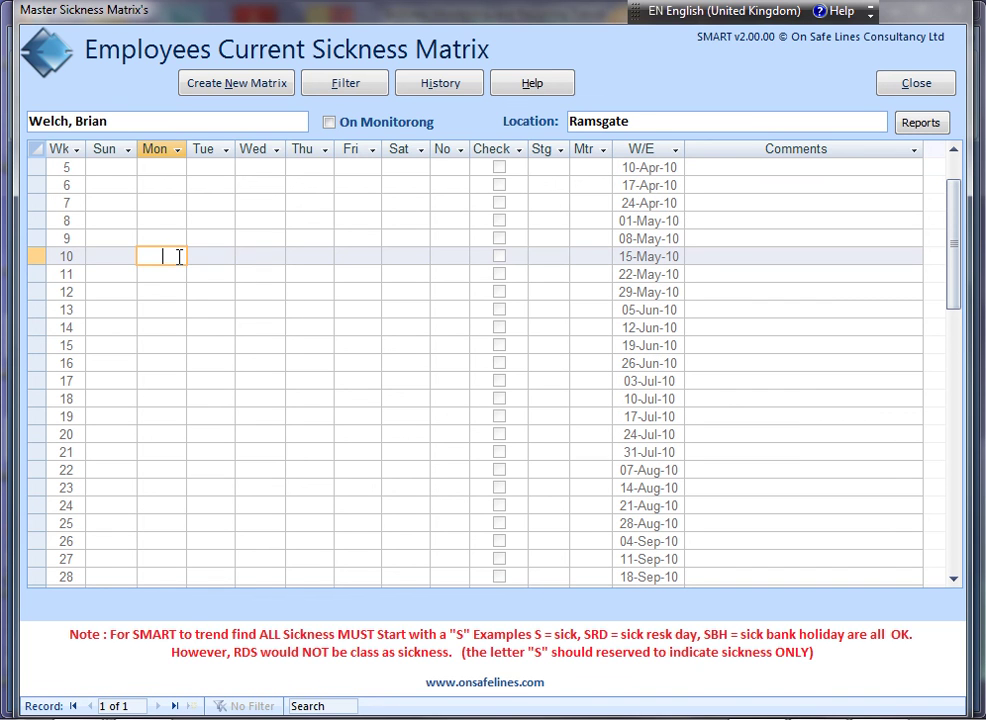
pyautogui.write('S')
pyautogui.click(258, 327)
pyautogui.write('S')
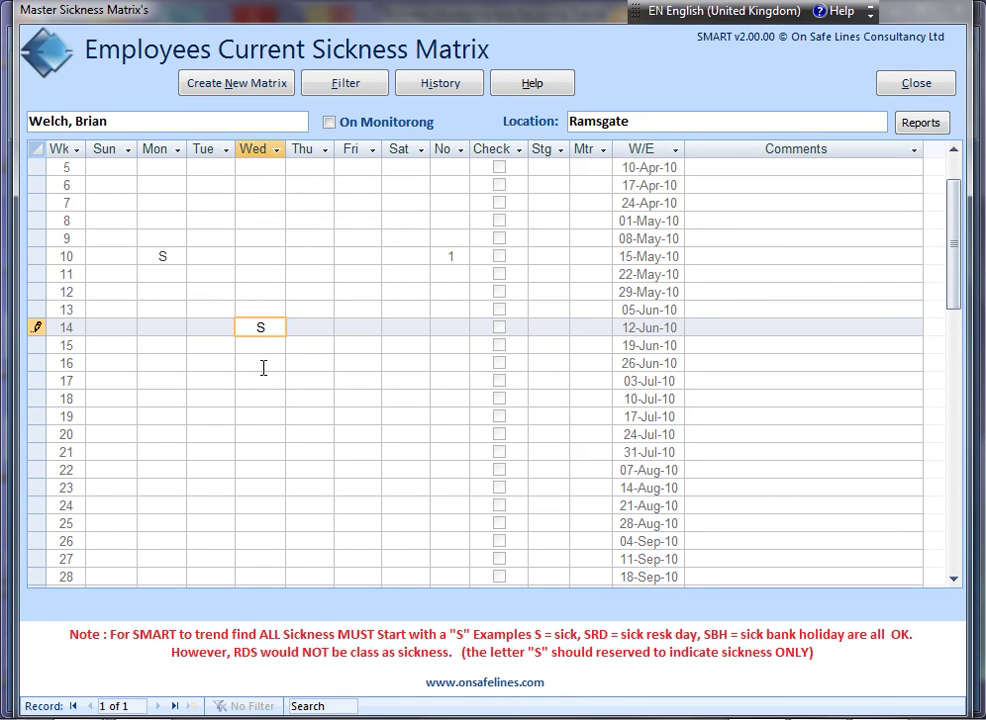
pyautogui.click(263, 368)
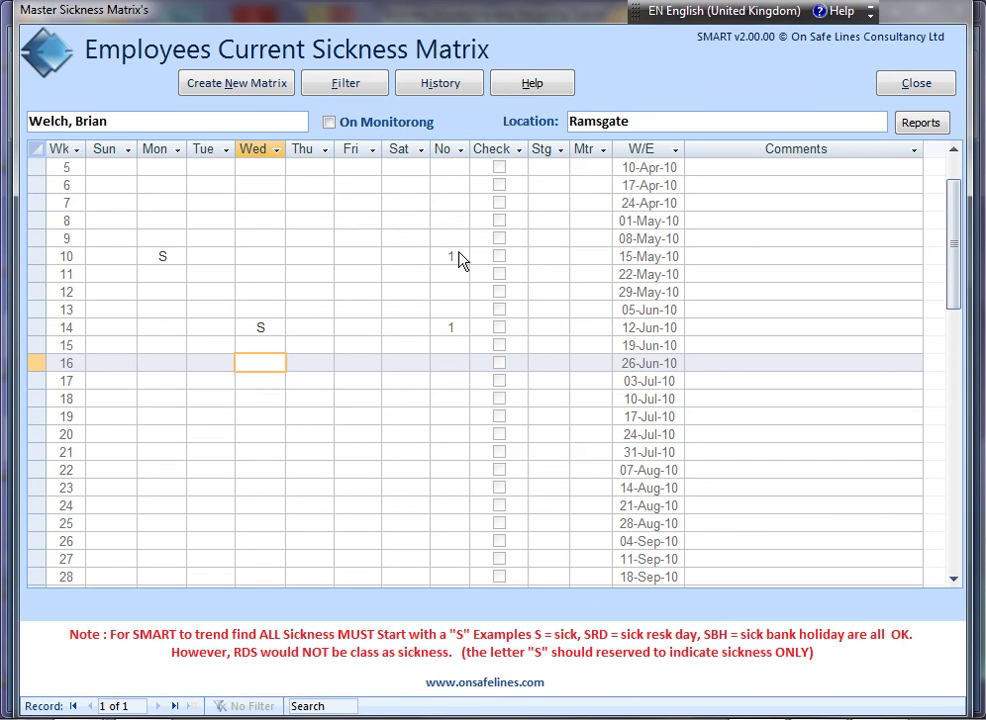
pyautogui.click(311, 326)
pyautogui.write('S')
pyautogui.click(322, 361)
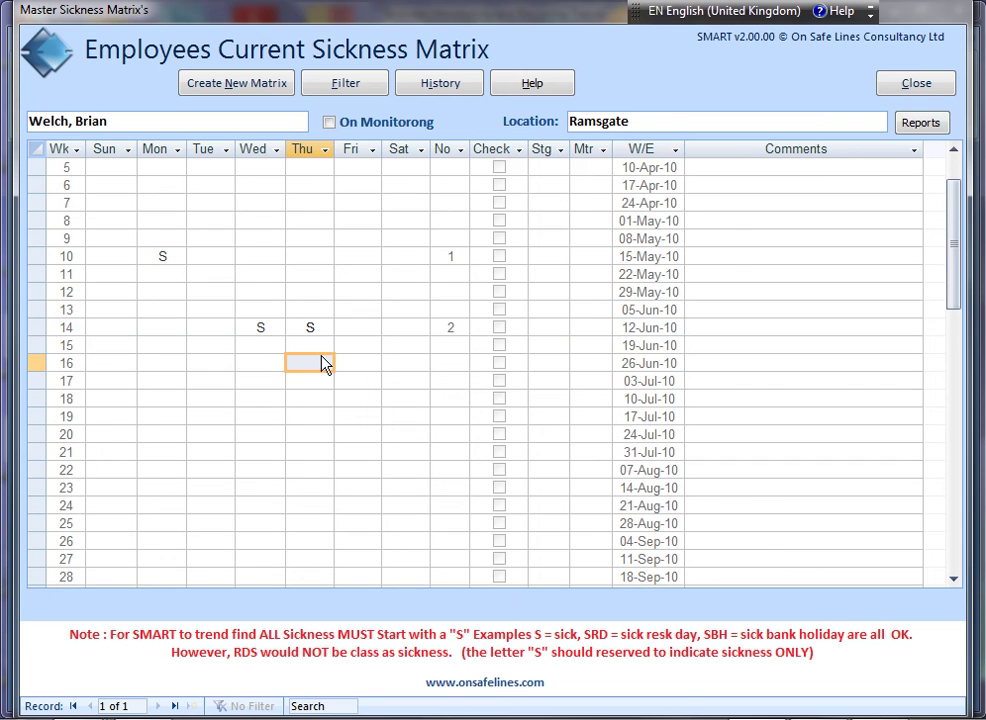